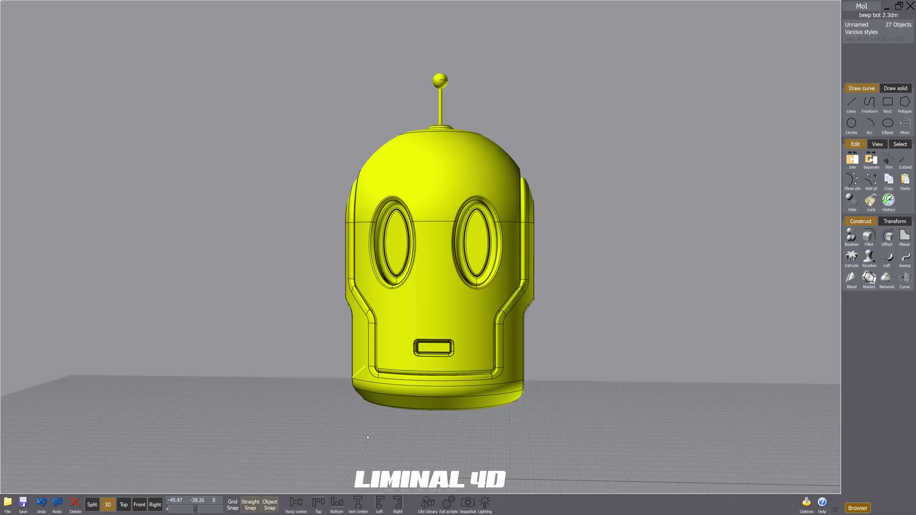
Export the robot head as an FBX file named "timmaee" in the beep bot folder.
left_click(12, 511)
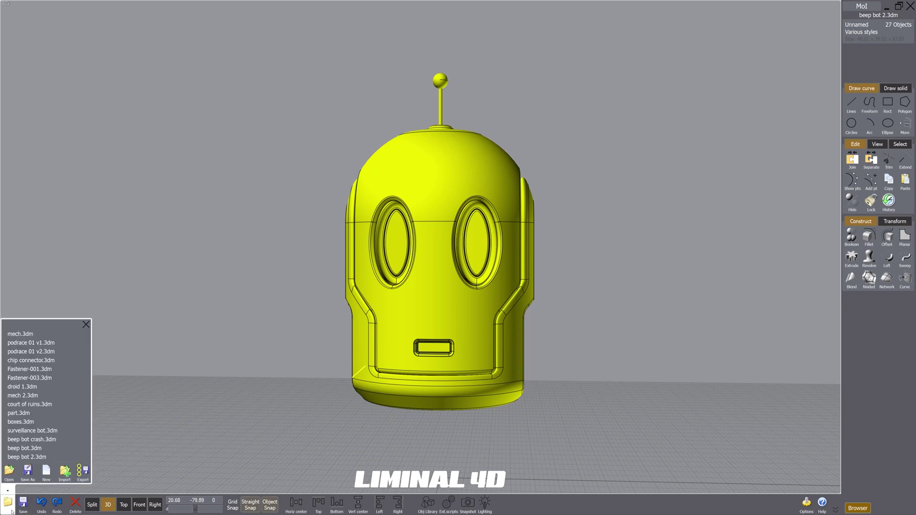
left_click(83, 472)
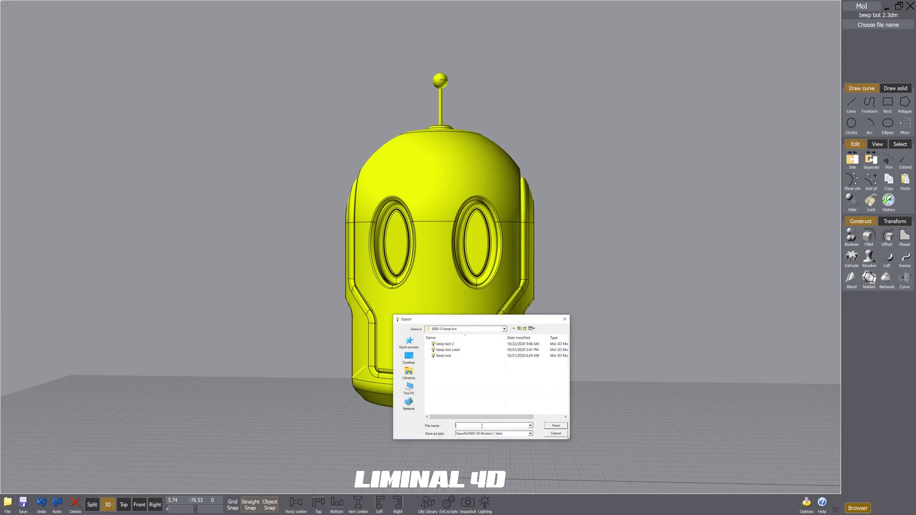
type("timmaee")
left_click(529, 434)
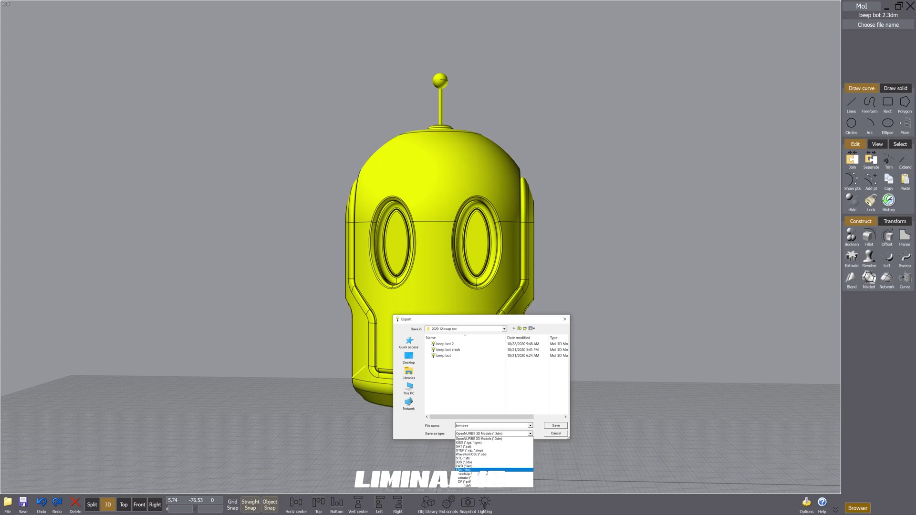
key("Return")
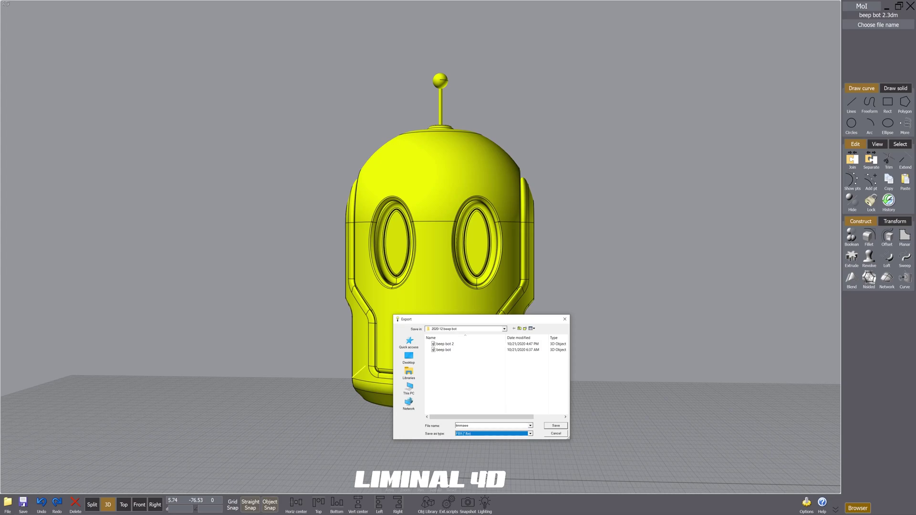
left_click(563, 428)
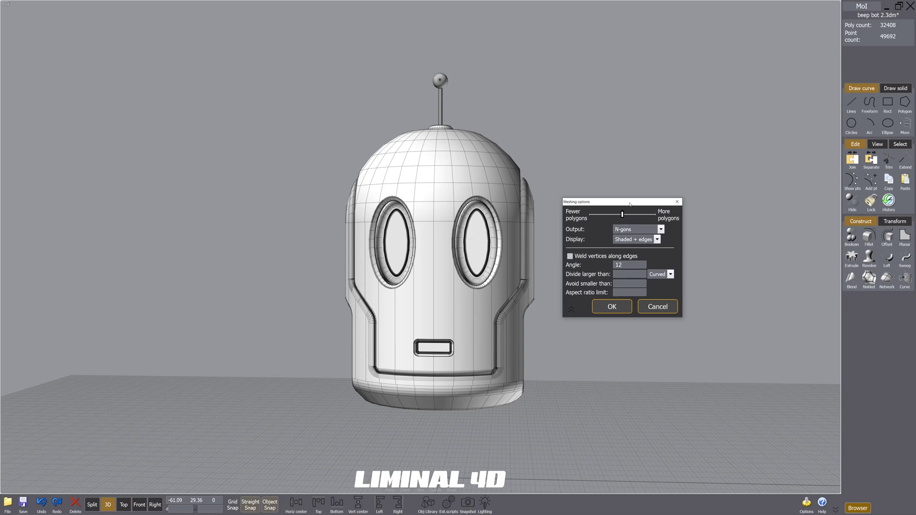
Increase the export mesh density until the meshing angle is 6.49, and check the head's polygons.
left_click_drag(630, 202, 633, 212)
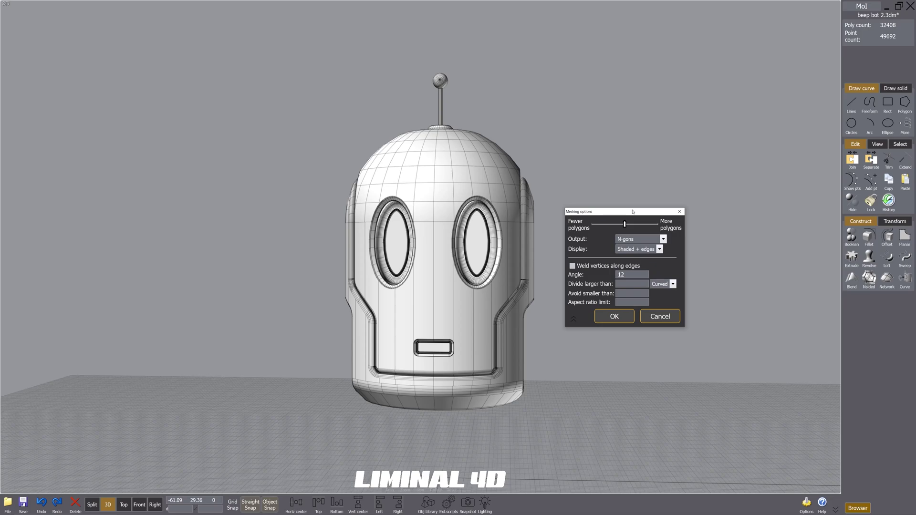
left_click_drag(632, 211, 627, 217)
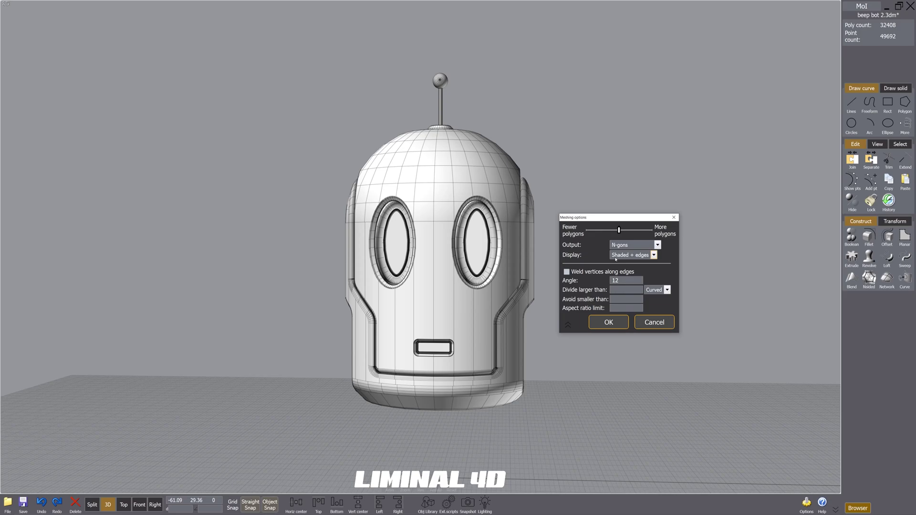
left_click_drag(619, 230, 622, 230)
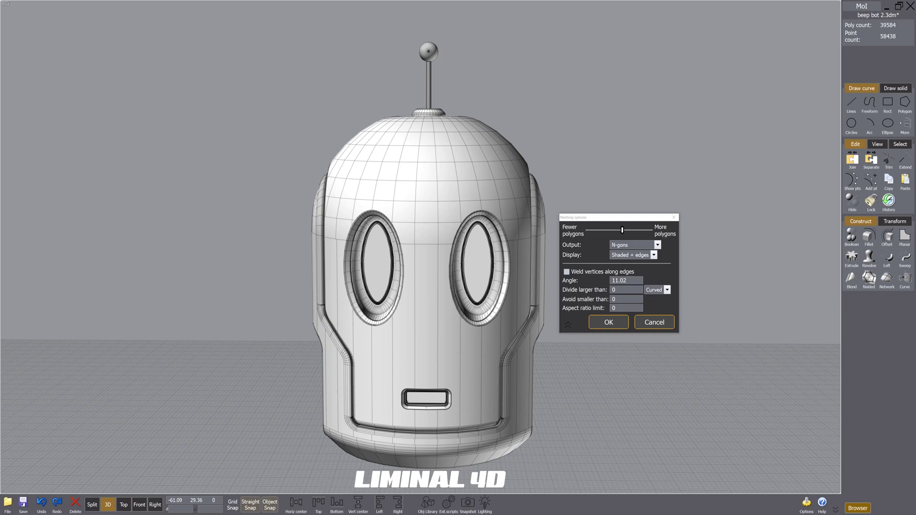
left_click_drag(632, 229, 637, 230)
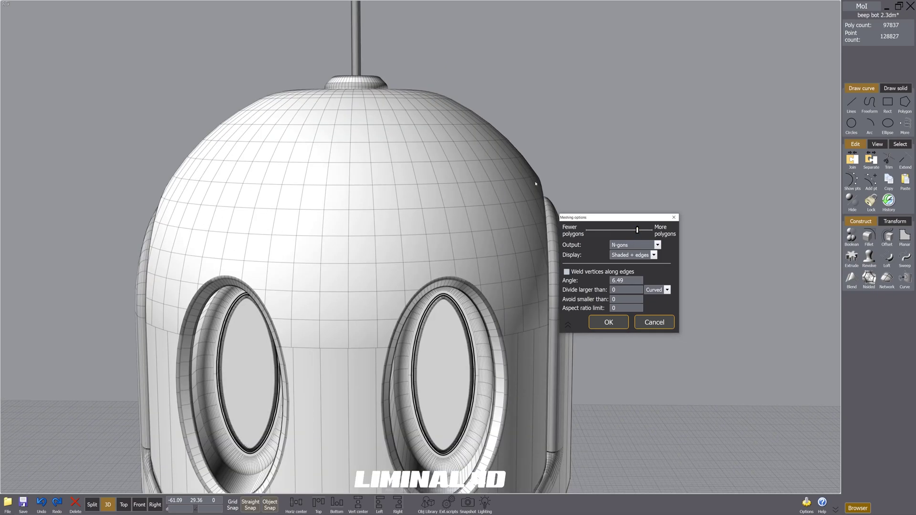
scroll(535, 184, "down", 3)
right_click_drag(477, 215, 393, 321)
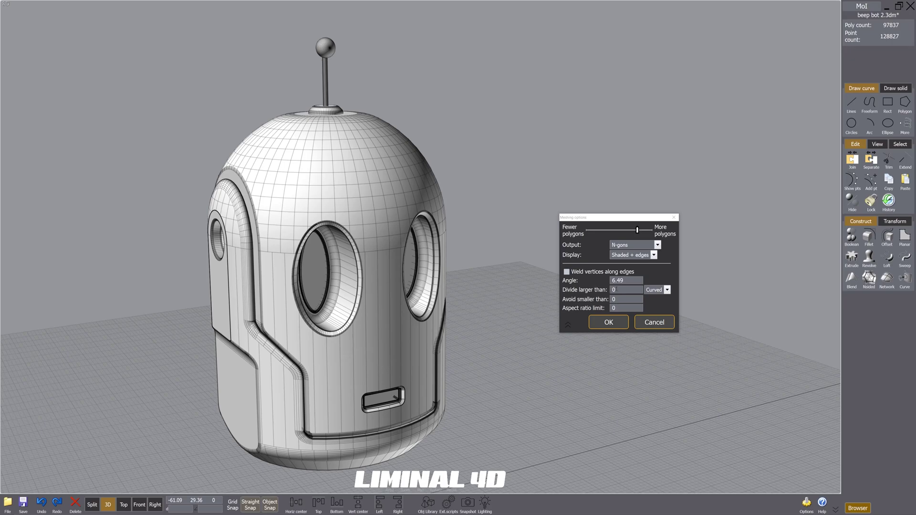
Divide mesh polygons larger than 2 and inspect the subdivision on the head's front and side.
left_click(620, 289)
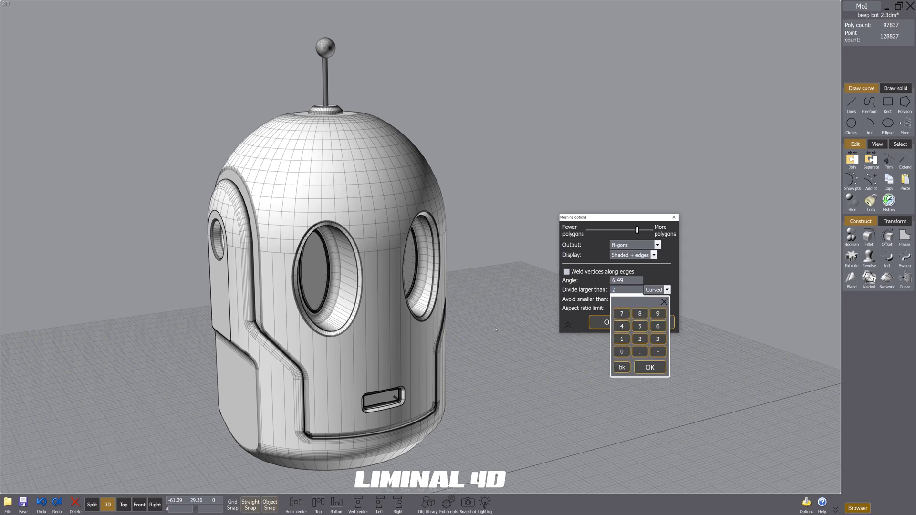
left_click(649, 368)
middle_click_drag(368, 368, 394, 394)
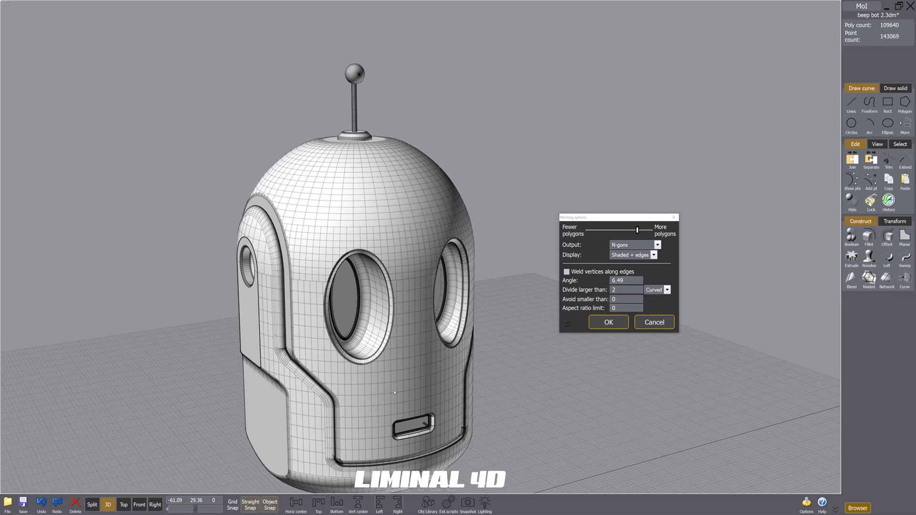
right_click_drag(415, 389, 581, 292)
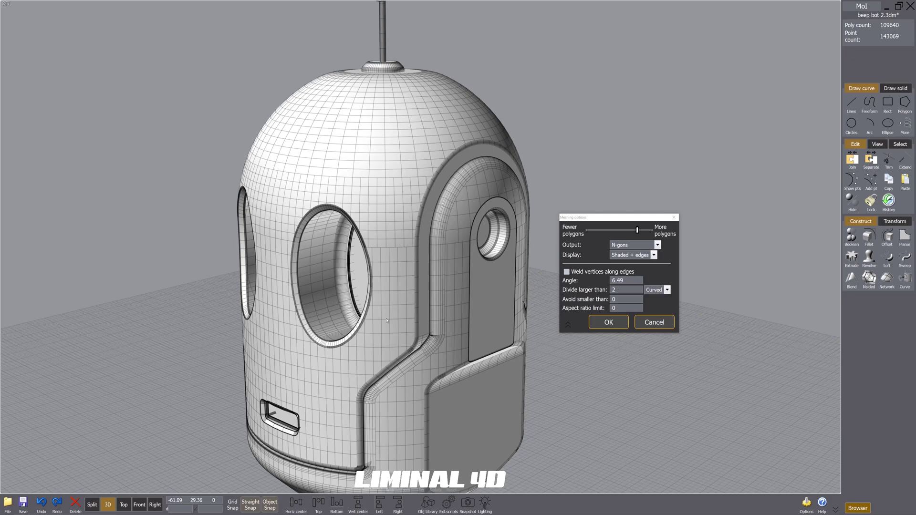
right_click_drag(421, 313, 440, 351)
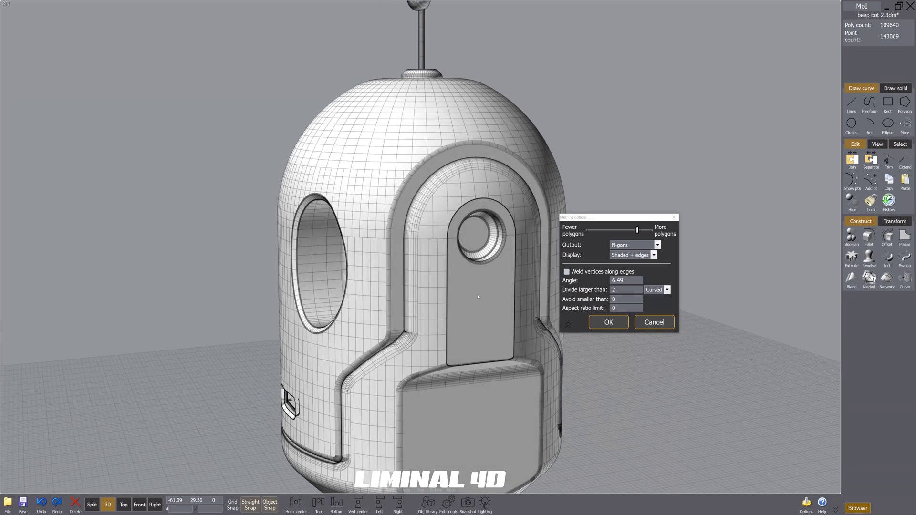
right_click_drag(474, 319, 480, 320)
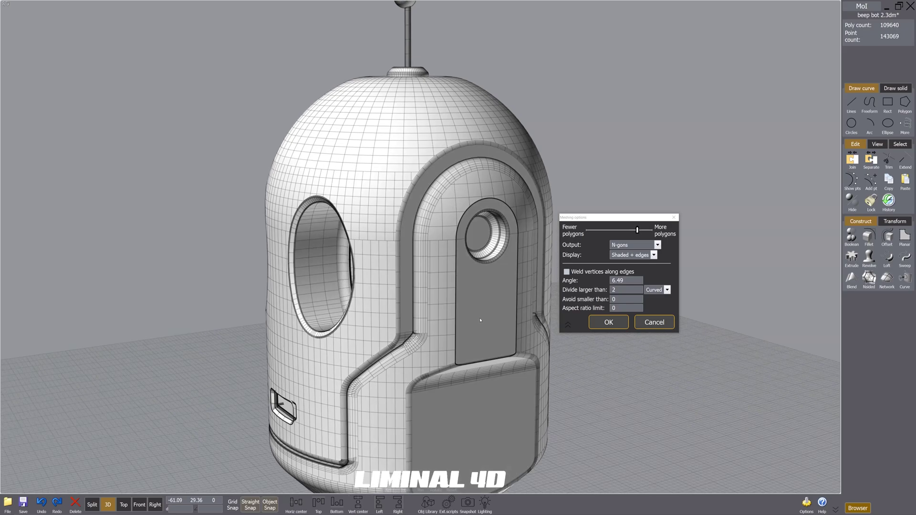
Restrict the polygon size division to planes and inspect the flat side panels.
left_click(666, 290)
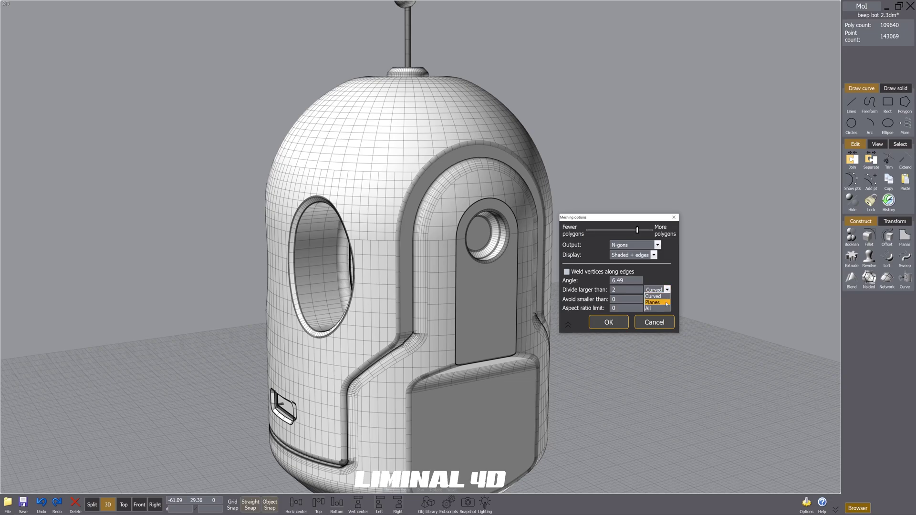
left_click(666, 304)
right_click_drag(334, 348, 403, 333)
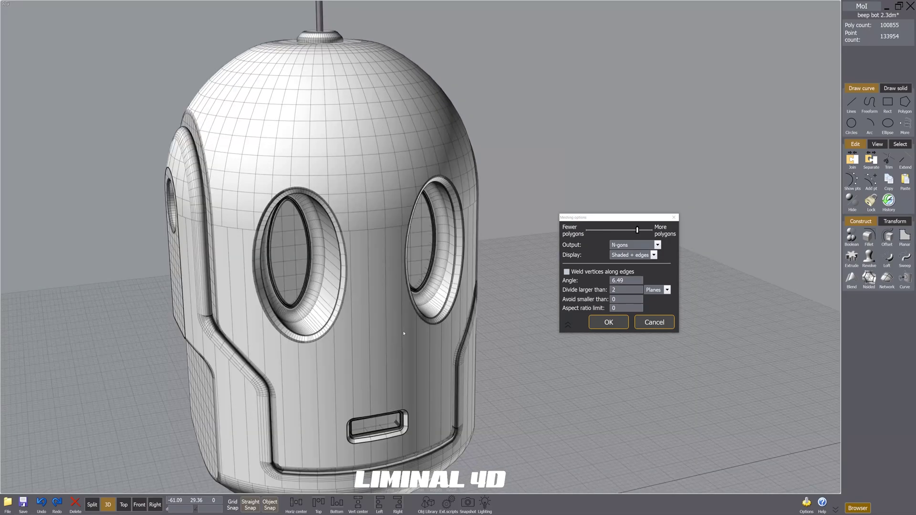
right_click_drag(446, 364, 350, 361)
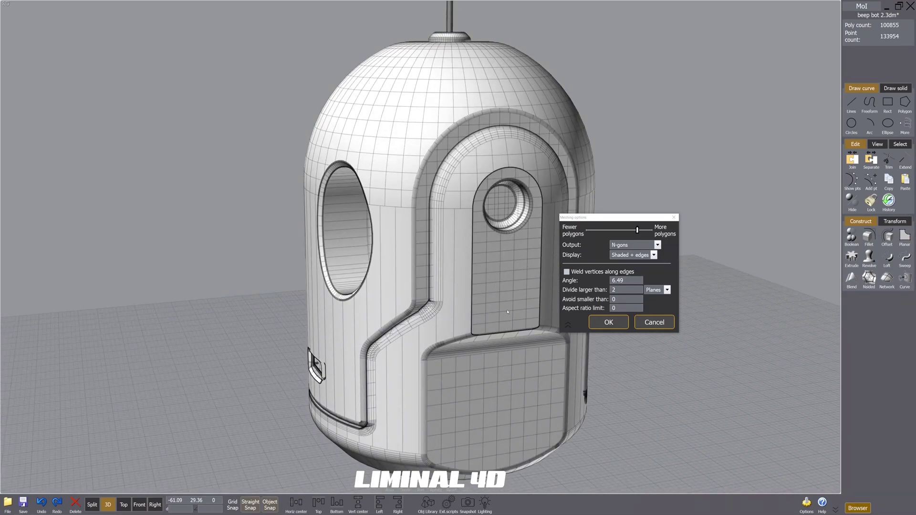
right_click_drag(517, 346, 496, 346)
Apply the polygon size division to all surfaces and check the mesh around the whole head.
left_click(666, 289)
left_click(667, 308)
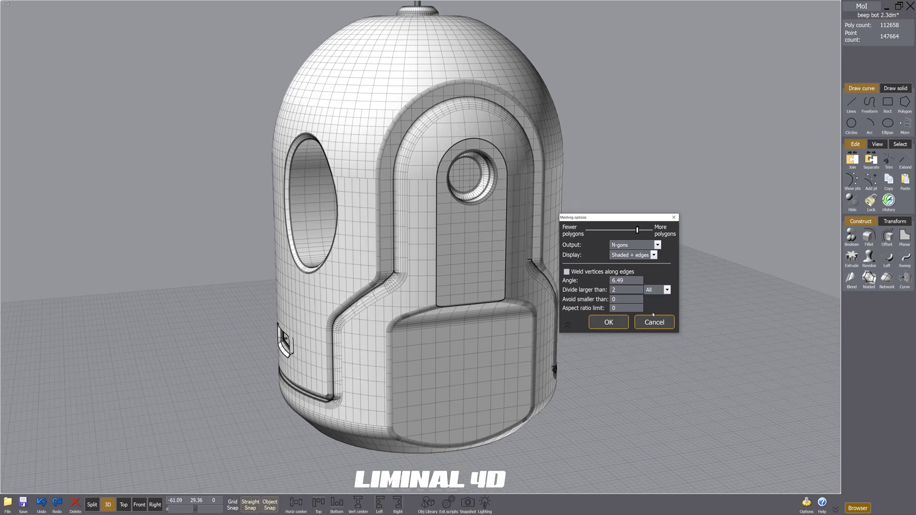
right_click_drag(453, 390, 381, 248)
scroll(373, 240, "down", 3)
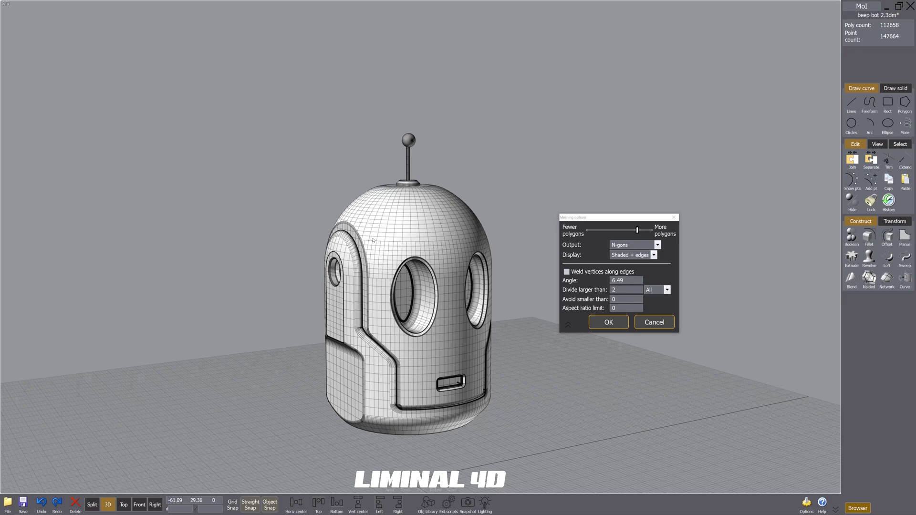
right_click_drag(373, 240, 442, 231)
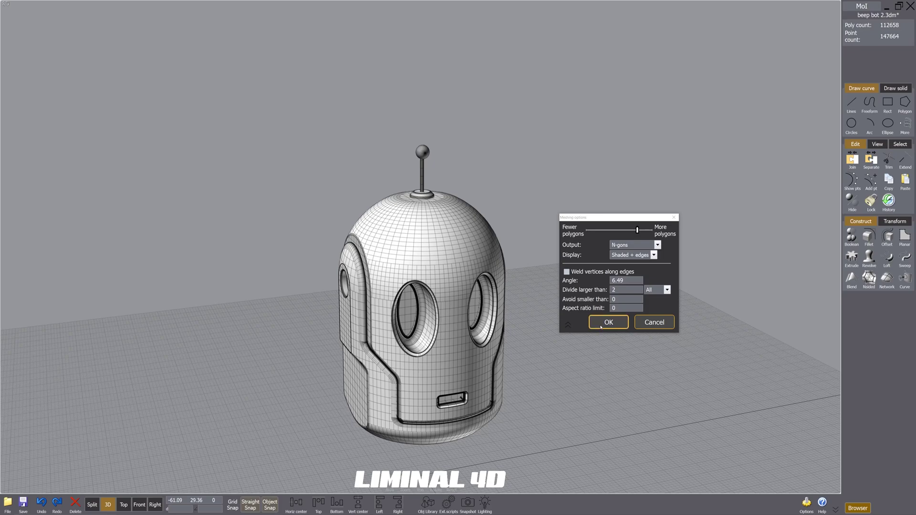
right_click_drag(601, 327, 410, 327)
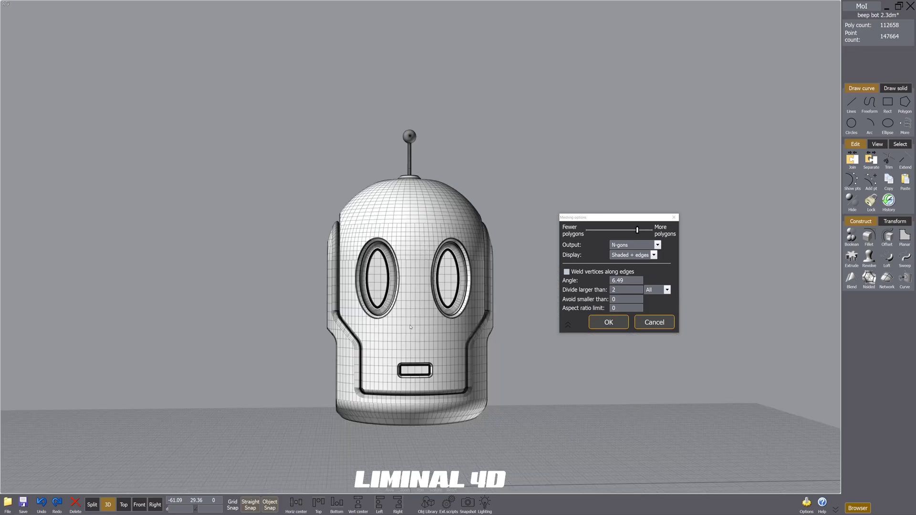
scroll(410, 328, "up", 2)
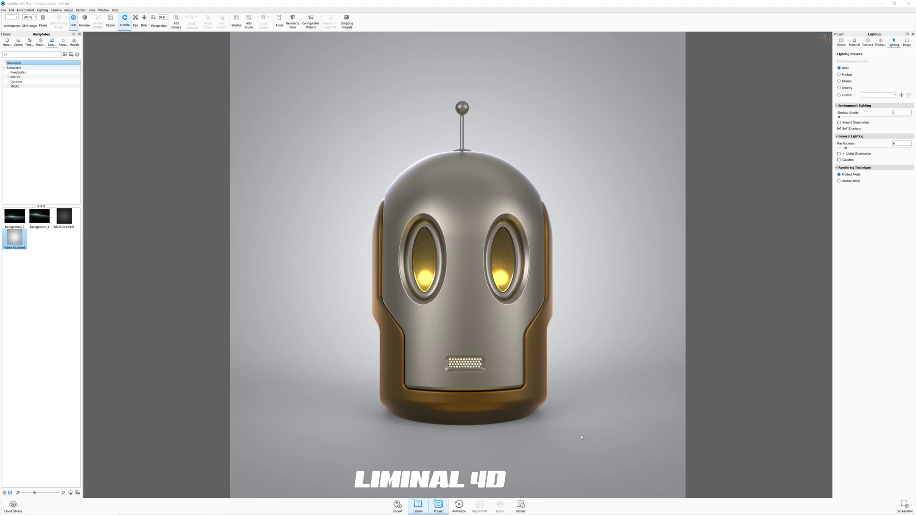
Switch to KeyShot and examine the rendered robot head up close.
left_click_drag(594, 400, 506, 181)
scroll(506, 181, "up", 5)
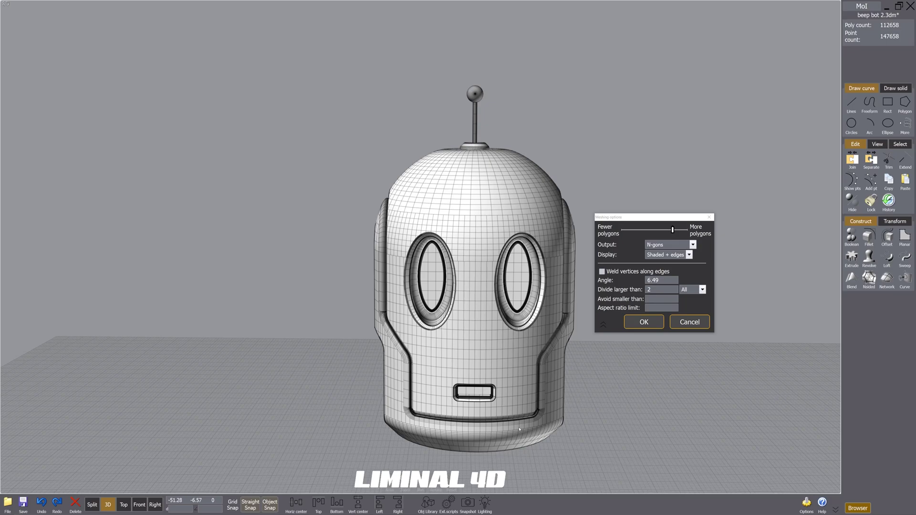
Switch back to MoI, coarsen the export mesh to an angle of 17.71, and inspect the faceting on the dome and side panel.
left_click_drag(672, 230, 640, 231)
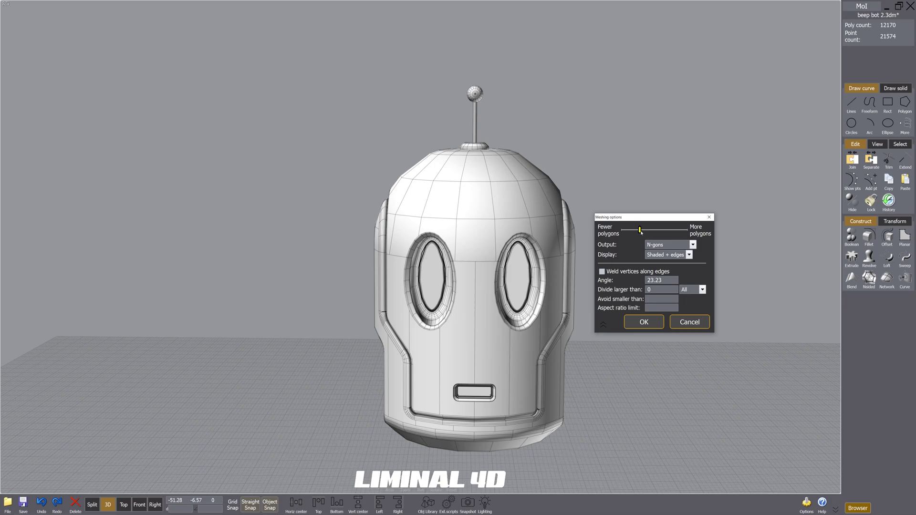
left_click_drag(640, 232, 656, 232)
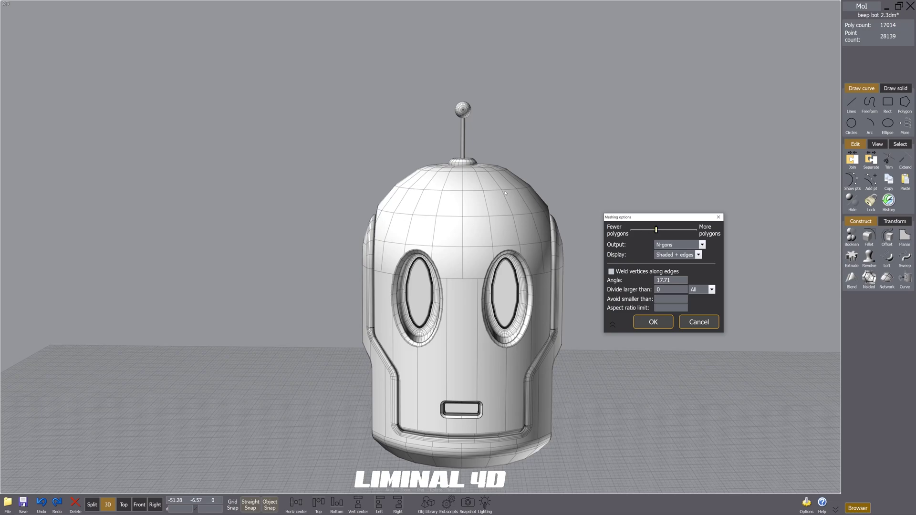
right_click_drag(482, 335, 452, 307)
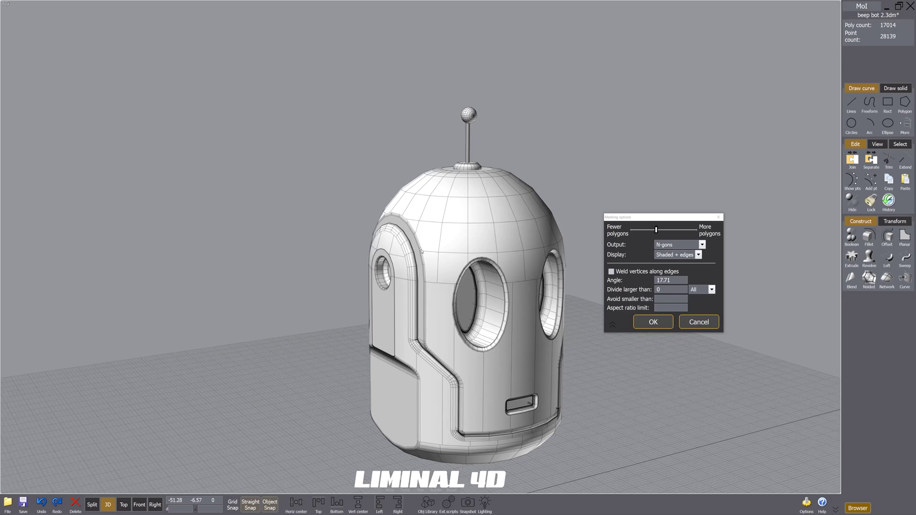
scroll(421, 251, "up", 6)
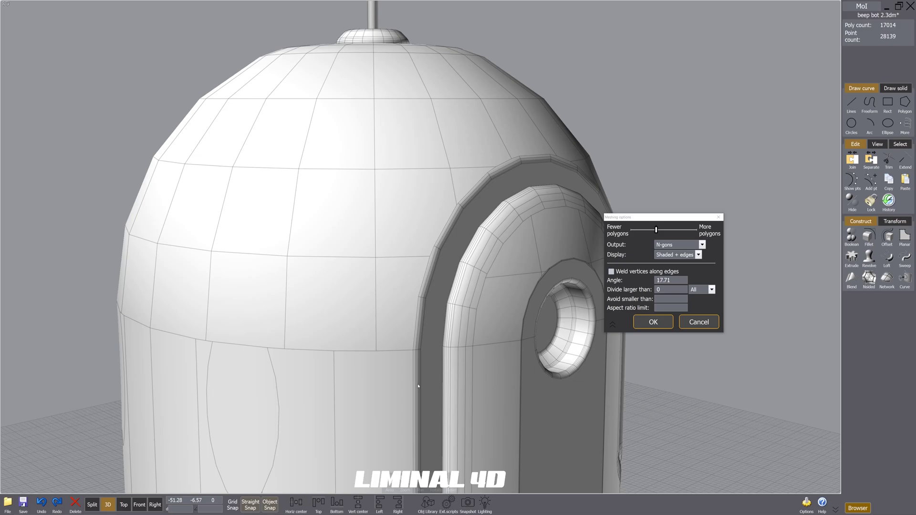
right_click_drag(418, 385, 488, 298)
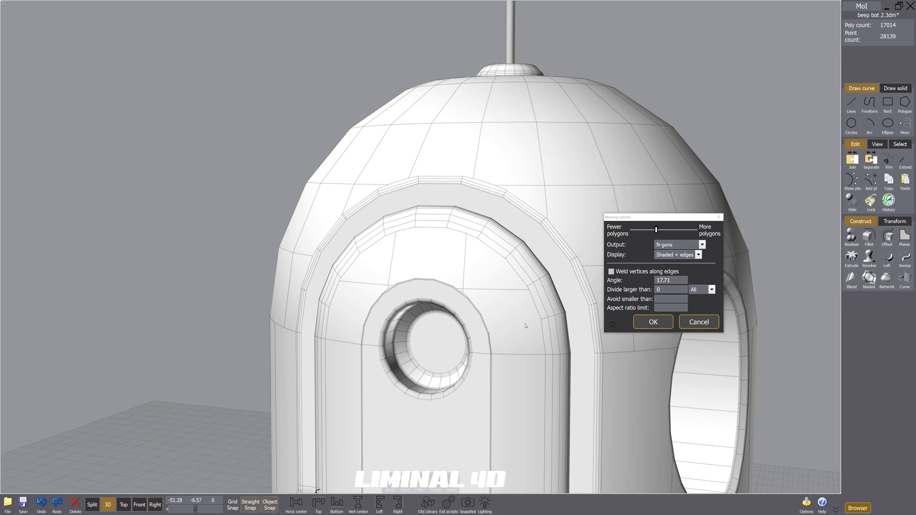
right_click_drag(525, 326, 520, 382)
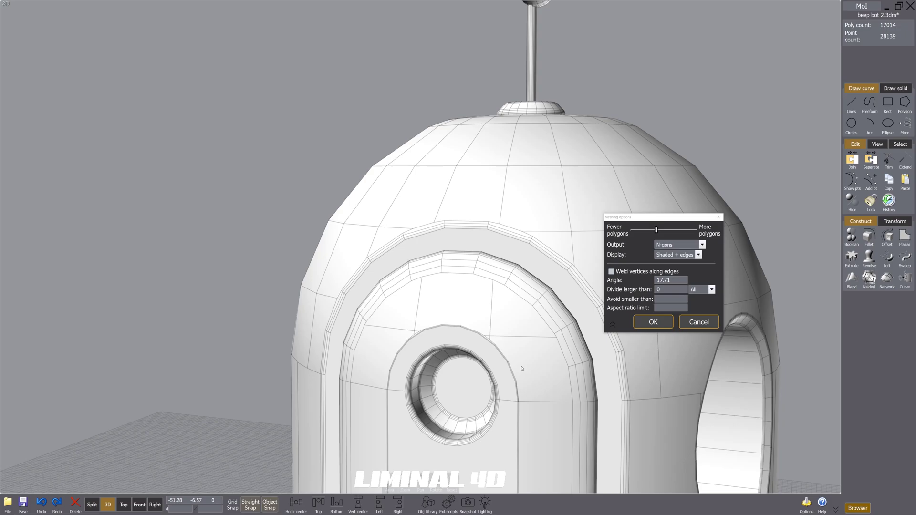
right_click_drag(522, 368, 643, 298)
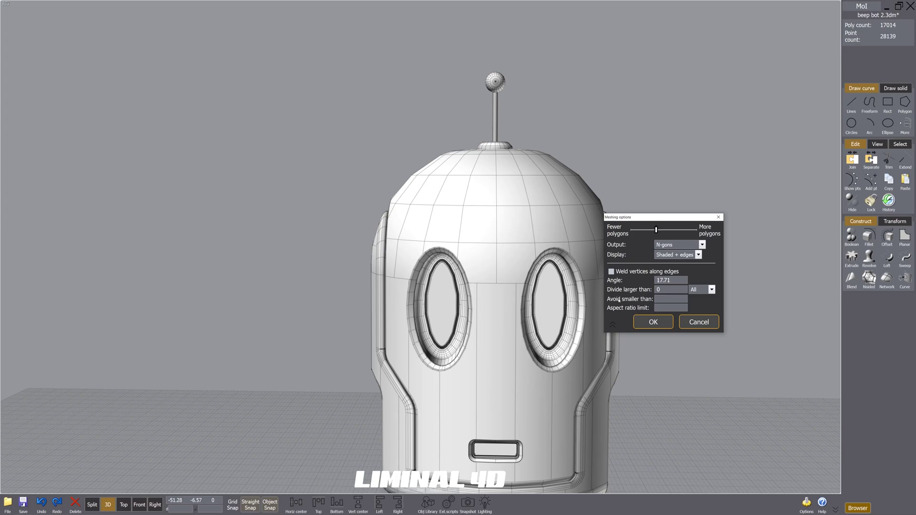
Set the meshing options to divide polygons larger than 3 and avoid polygons smaller than 3.
type("3")
left_click(670, 290)
left_click(702, 348)
left_click(694, 376)
right_click_drag(515, 305, 409, 288)
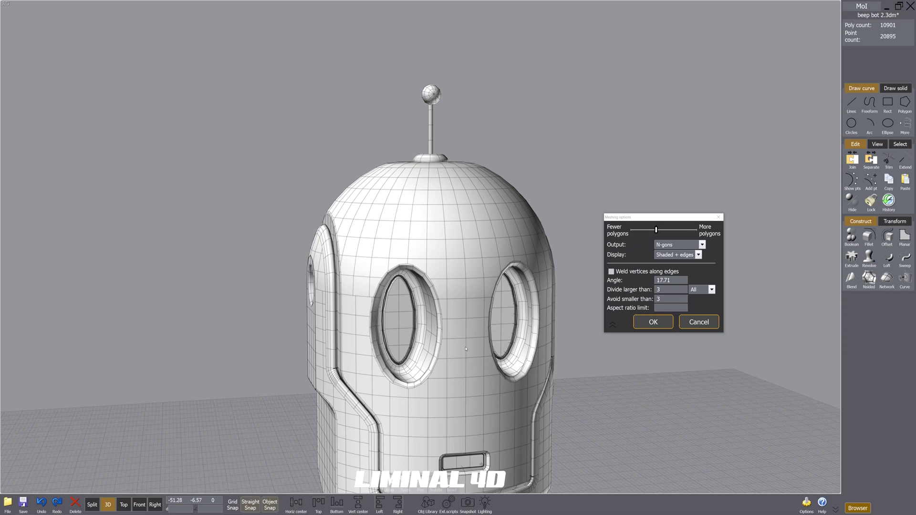
right_click_drag(466, 349, 496, 343)
Refine the mesh to an angle of 13.12 and check the polygons around the eyes and face.
mouse_move(655, 230)
left_mouse_down()
mouse_move(648, 231)
mouse_move(661, 231)
left_mouse_up()
right_click_drag(482, 333, 424, 325)
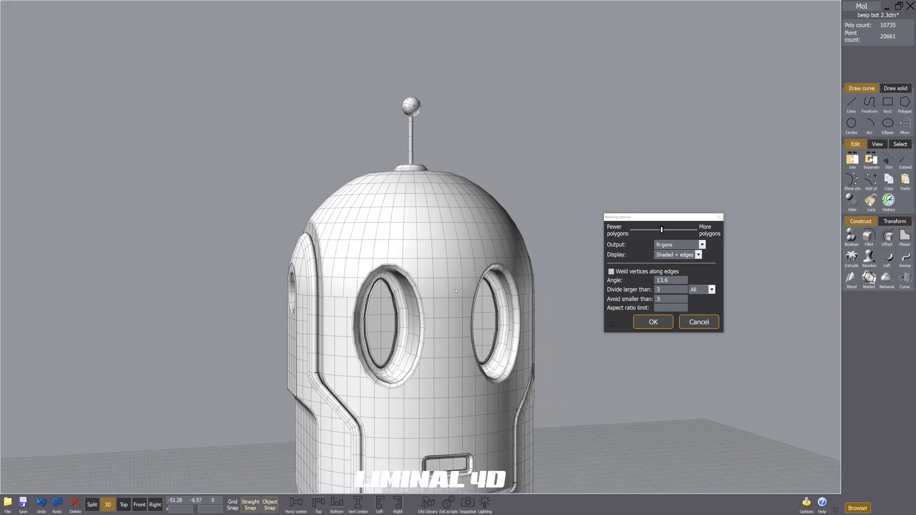
right_click_drag(519, 354, 496, 352)
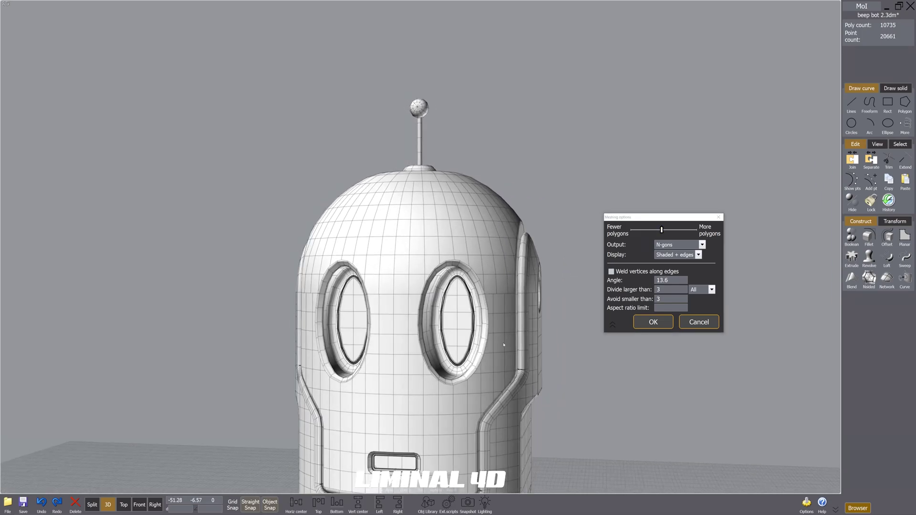
left_click_drag(661, 231, 661, 231)
right_click_drag(494, 327, 450, 285)
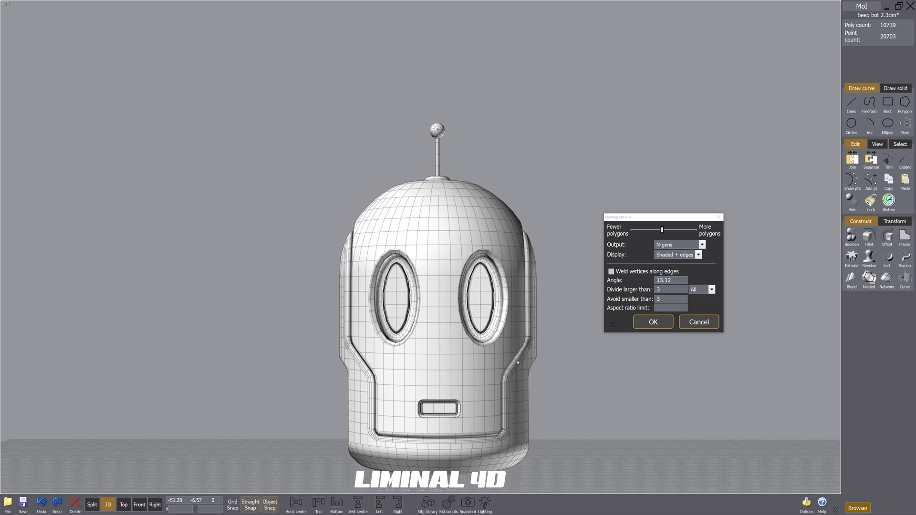
Switch to Blender and examine the imported robot head's mesh in Edit Mode.
right_click_drag(518, 362, 376, 323)
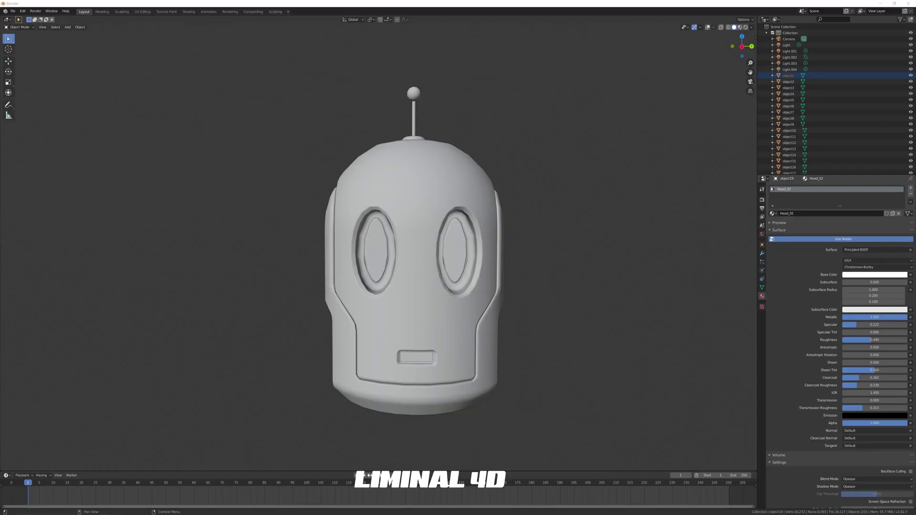
key("Tab")
mouse_move(528, 362)
middle_mouse_down()
mouse_move(538, 374)
mouse_move(489, 428)
mouse_move(526, 371)
middle_mouse_up()
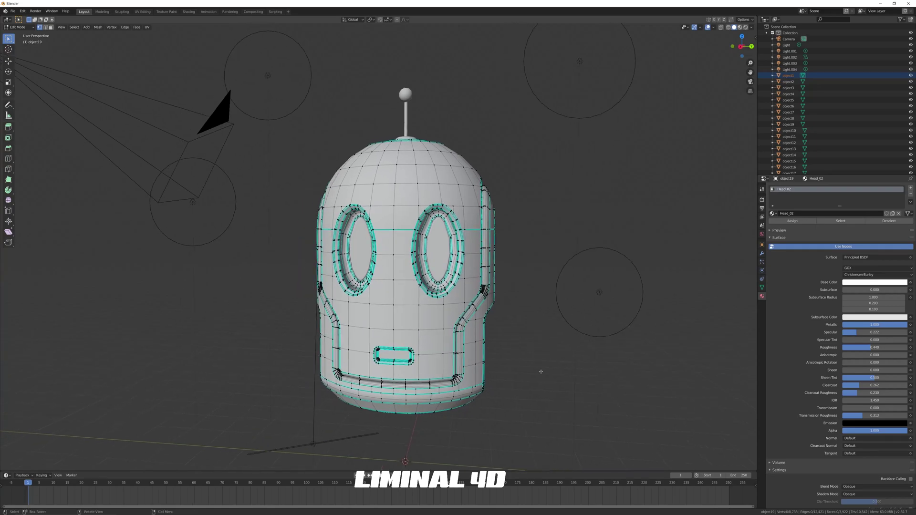
key("Tab")
Show the head in Rendered shading, inspect its side panel and eyes up close, and recheck the shell's mesh in Edit Mode.
key("z")
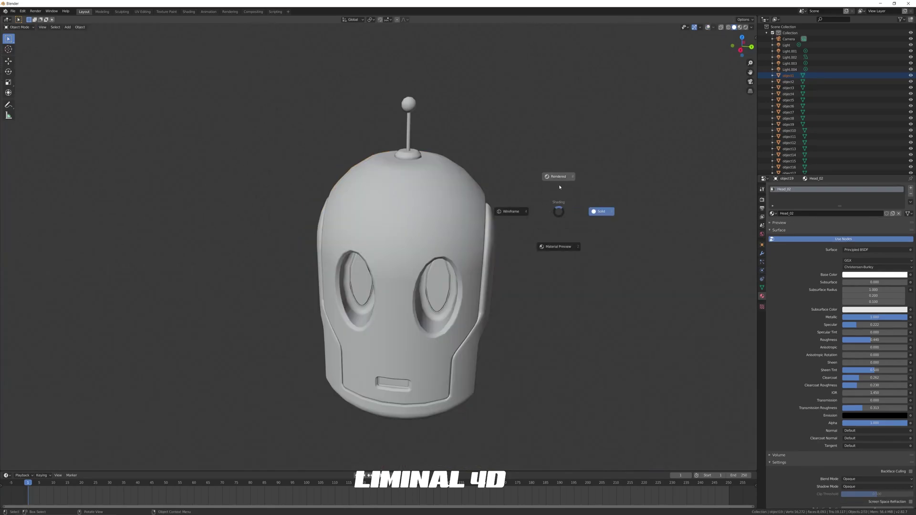
left_click(558, 177)
middle_click_drag(543, 256, 548, 329)
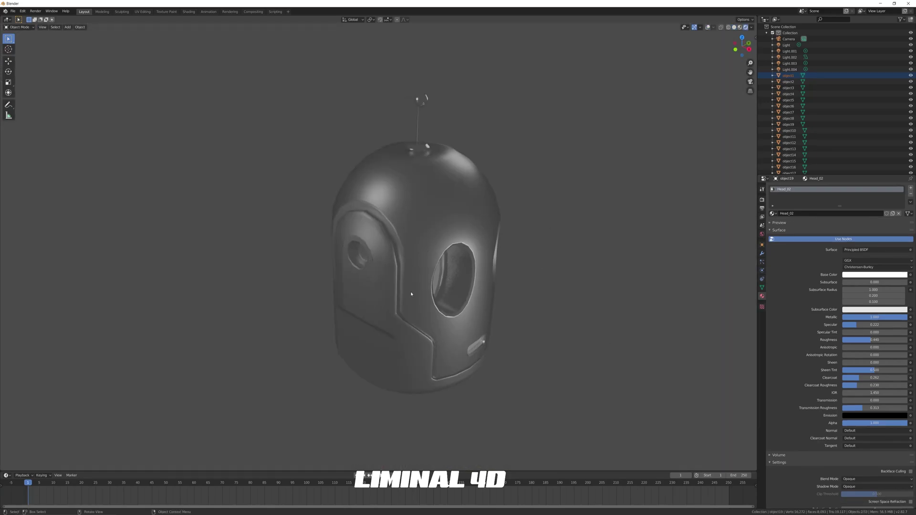
scroll(395, 247, "up", 3)
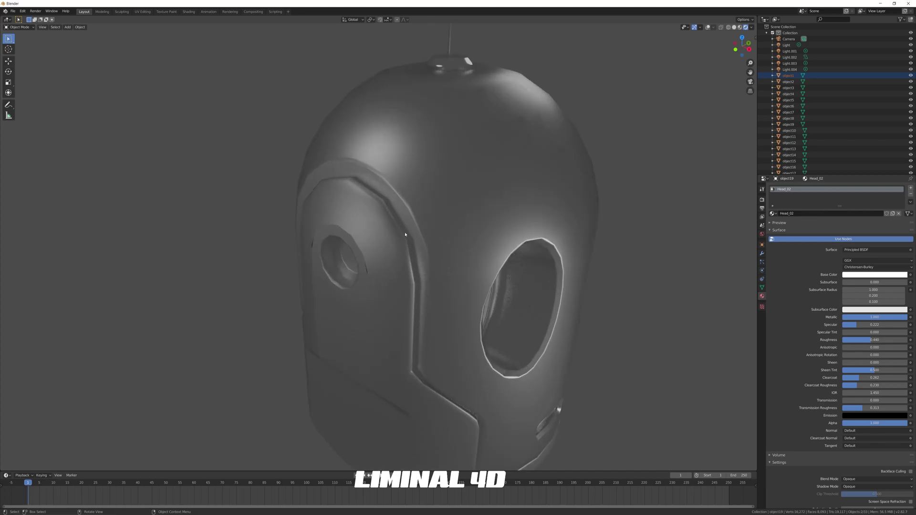
middle_click_drag(403, 235, 502, 241)
middle_click_drag(599, 233, 578, 329)
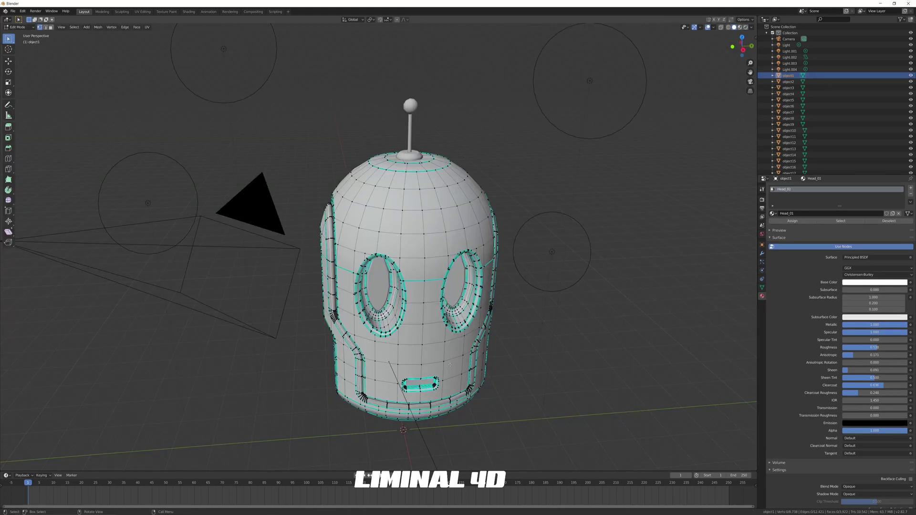
middle_click_drag(449, 364, 424, 339)
middle_click_drag(600, 381, 579, 379)
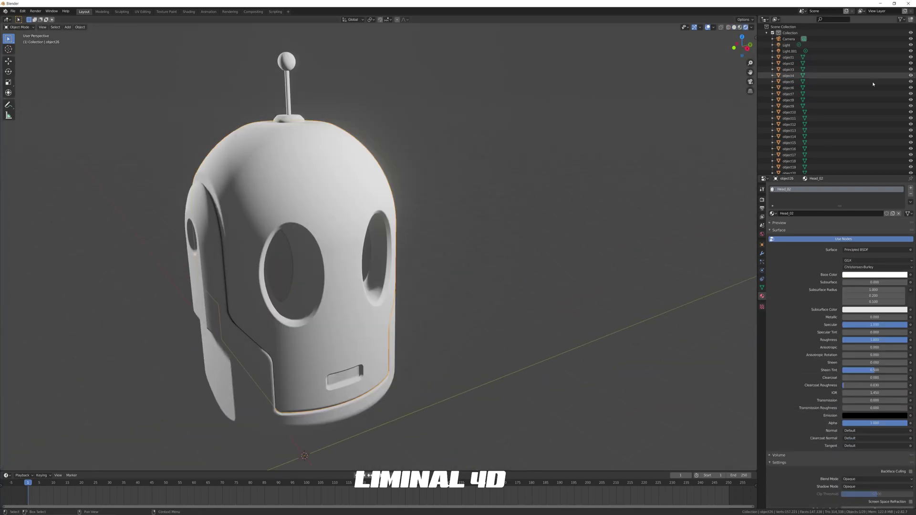
Choose surface shaders for the Head_02 and Eye_1 materials and check the yellow glow in the eyes from the side.
left_click(863, 250)
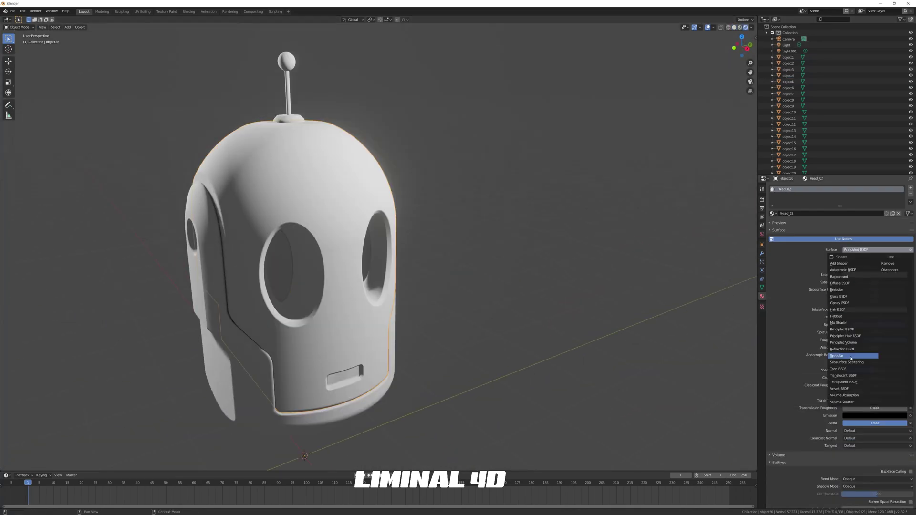
left_click(847, 336)
left_click(761, 208)
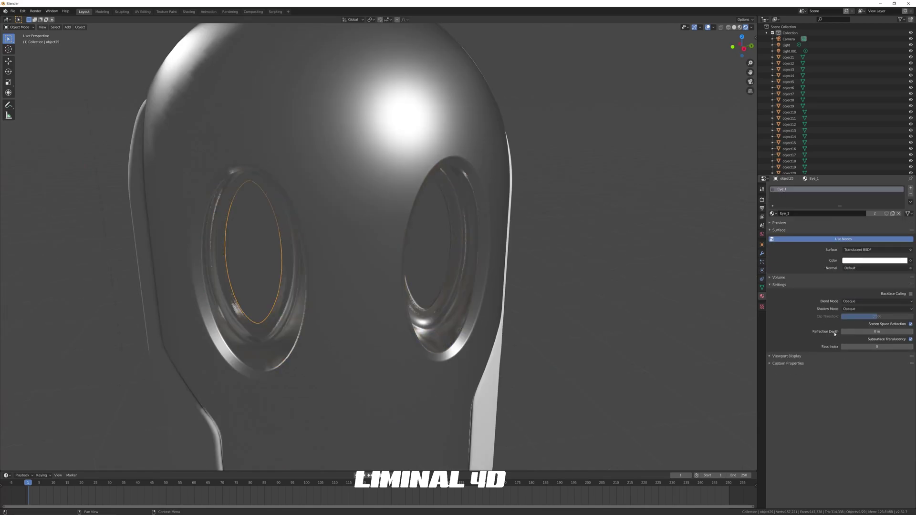
left_click(863, 249)
left_click(854, 377)
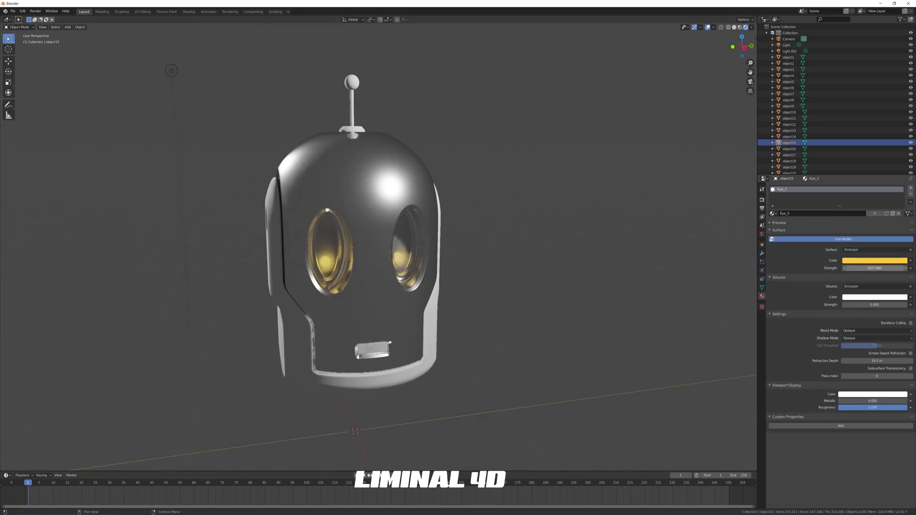
middle_click_drag(296, 353, 346, 355)
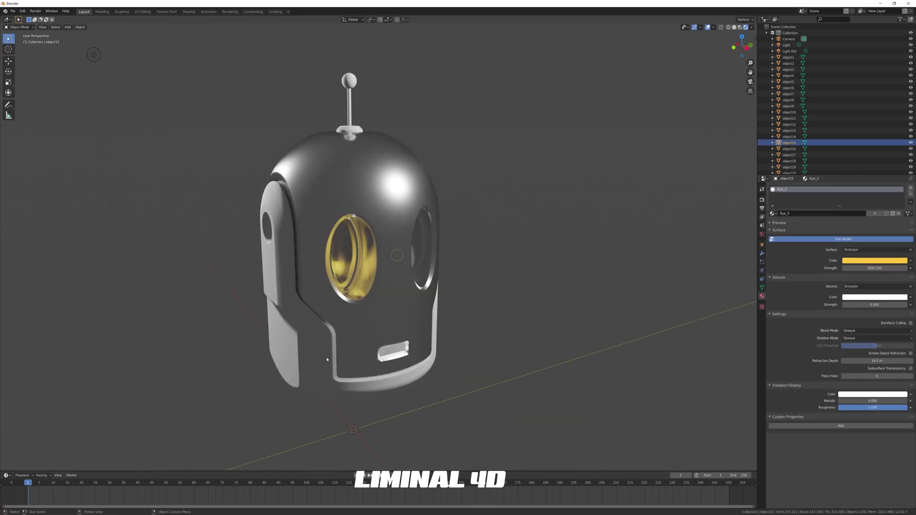
left_click(347, 355)
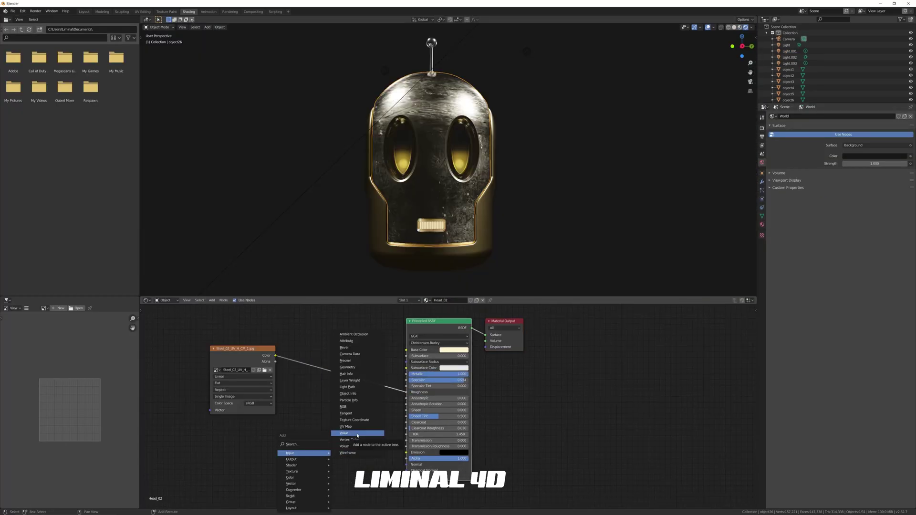
Add a color adjustment node between the steel image texture and the Principled BSDF's roughness input in the Head_02 material.
key("Escape")
key("shift+a")
mouse_move(322, 491)
mouse_move(297, 477)
left_click(360, 472)
left_click(325, 360)
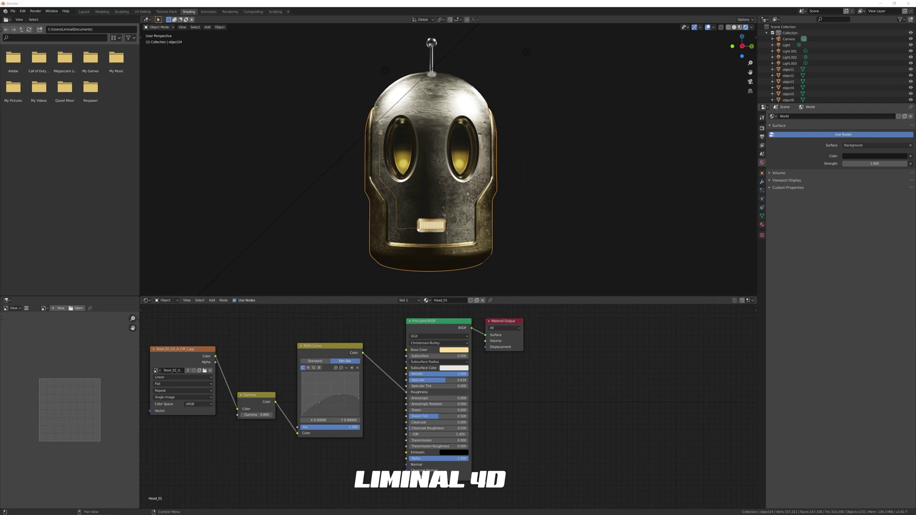
Connect the grunge image texture's color output to the Principled BSDF in both the Head_01 and Head_02 materials.
left_click_drag(570, 425, 460, 427)
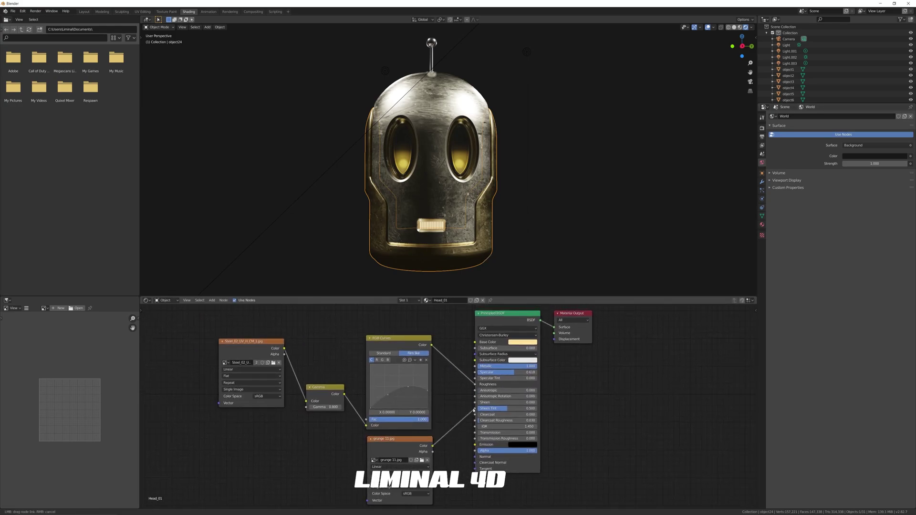
left_click_drag(400, 337, 400, 319)
left_click_drag(432, 445, 453, 401)
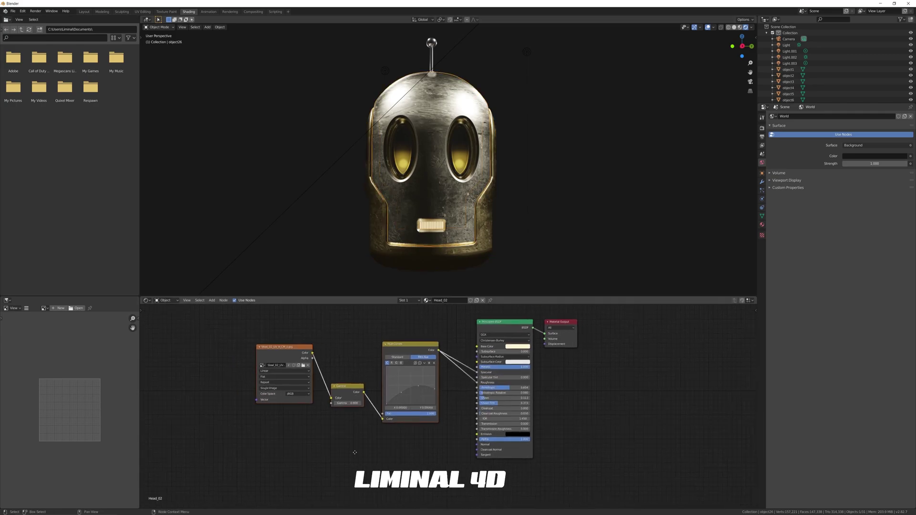
left_click_drag(422, 443, 449, 424)
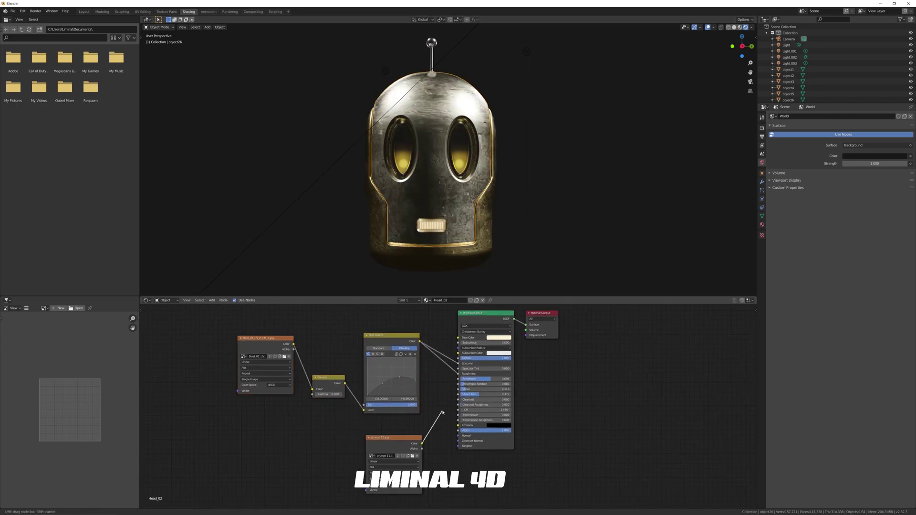
left_click_drag(457, 389, 457, 388)
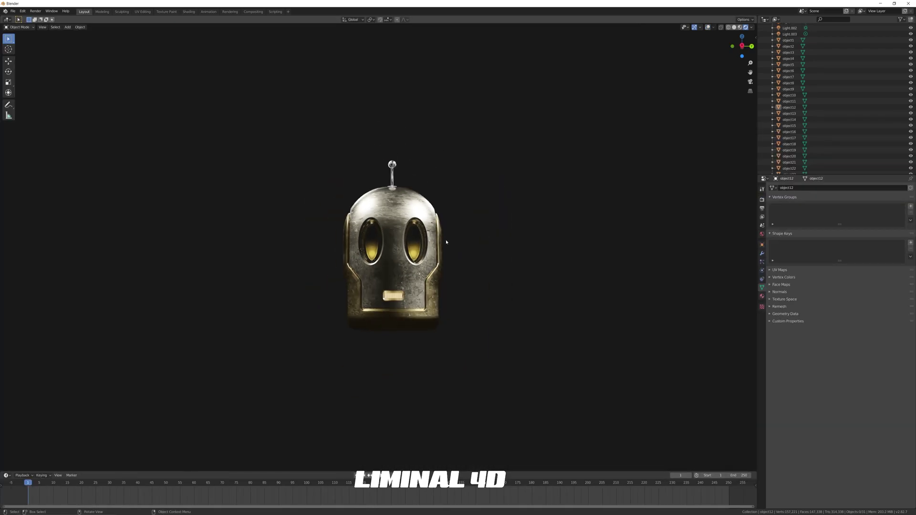
Open the world's shader nodes and add a Volume Scatter node linked to the World Output's Volume input.
middle_click_drag(469, 270, 484, 396)
left_click(188, 12)
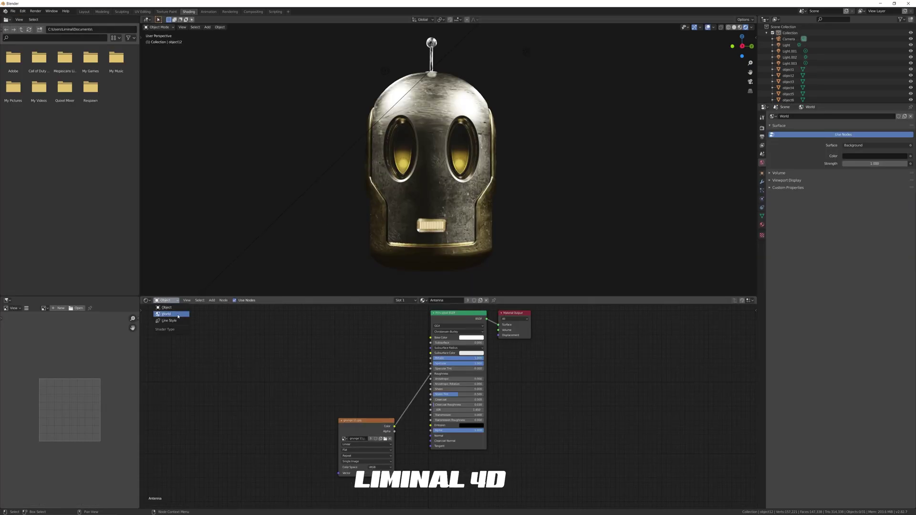
left_click(162, 300)
left_click(165, 319)
key("shift+a")
mouse_move(478, 448)
left_click(525, 477)
left_click(454, 420)
left_click_drag(470, 415, 502, 370)
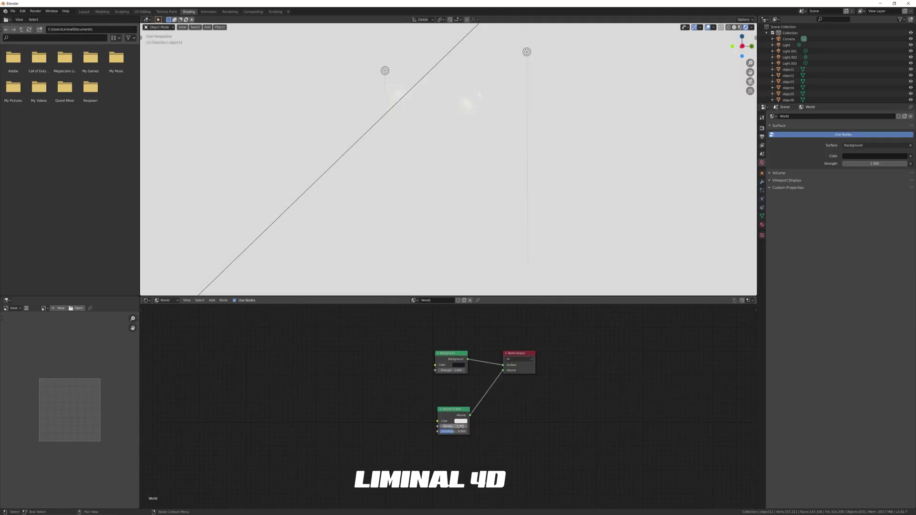
Lower the Volume Scatter density to a light haze around the head and deselect the lights.
key("Return")
left_click_drag(385, 70, 329, 24)
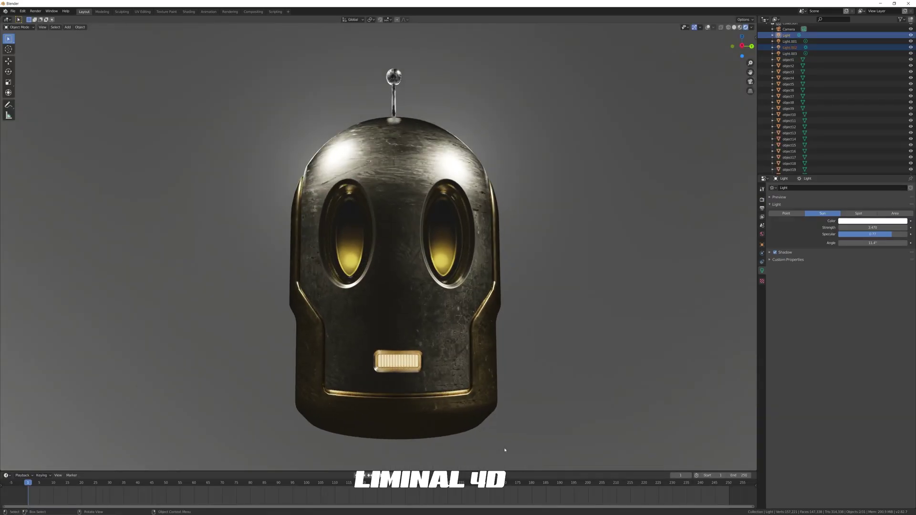
left_click(498, 453)
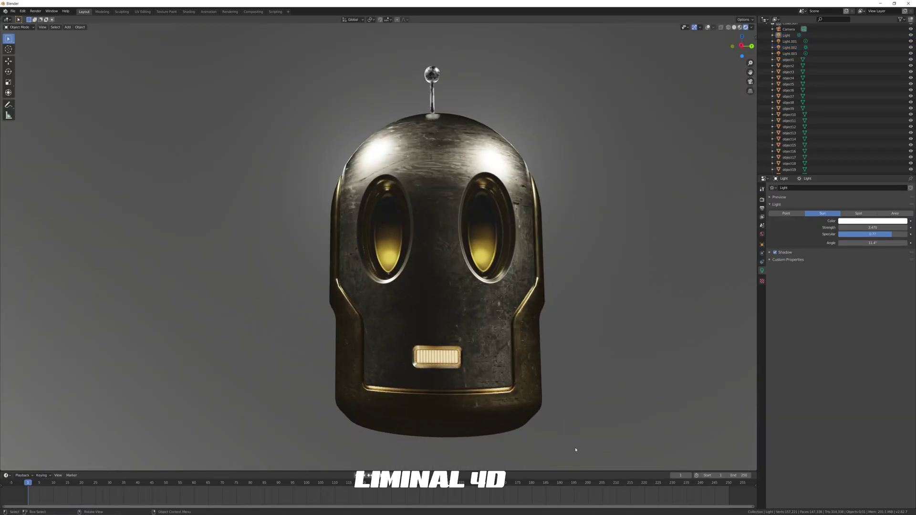